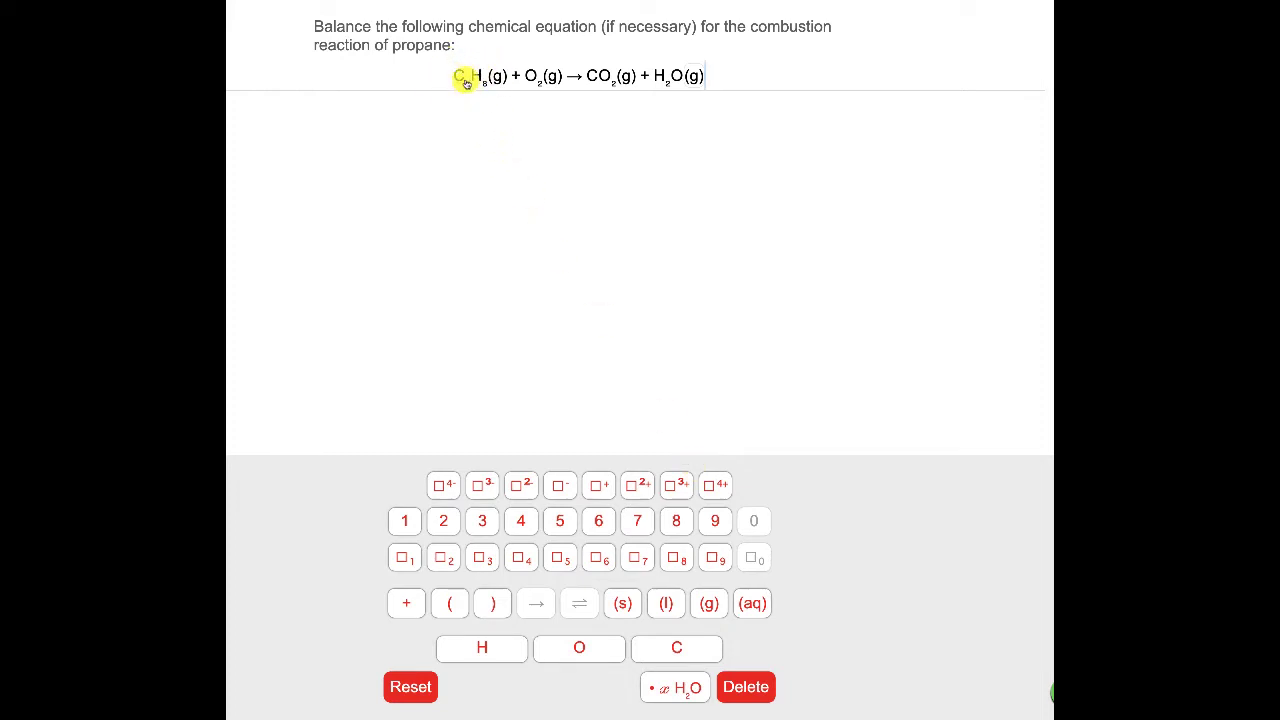
# - Balance the propane combustion equation with coefficient 3 for CO₂, 4 for H₂O and 5 for O₂
pyautogui.click(587, 78)
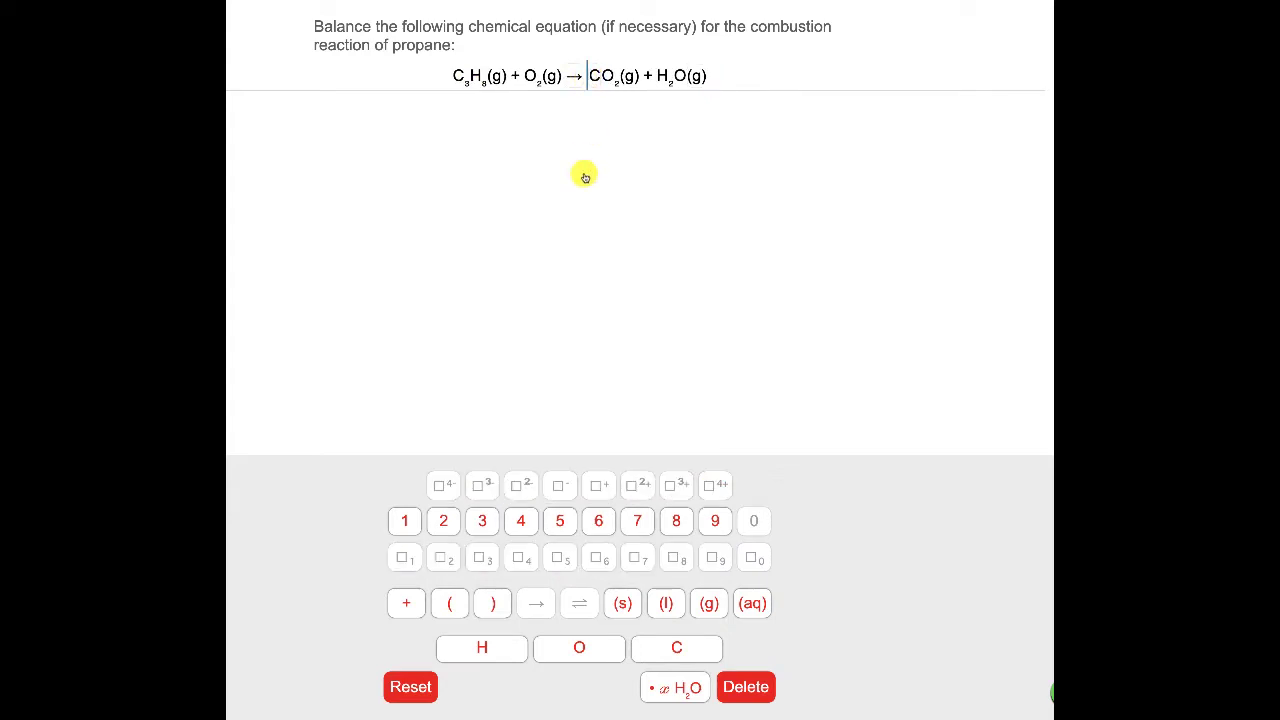
pyautogui.click(482, 521)
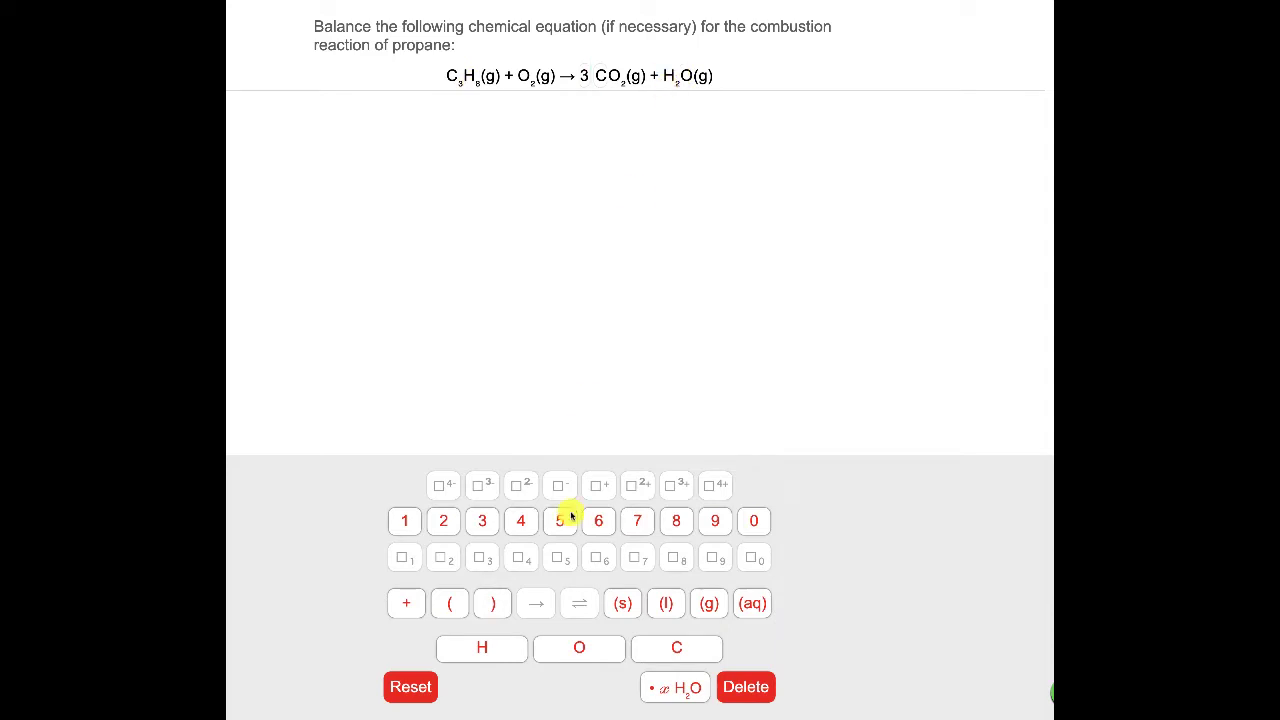
pyautogui.click(665, 78)
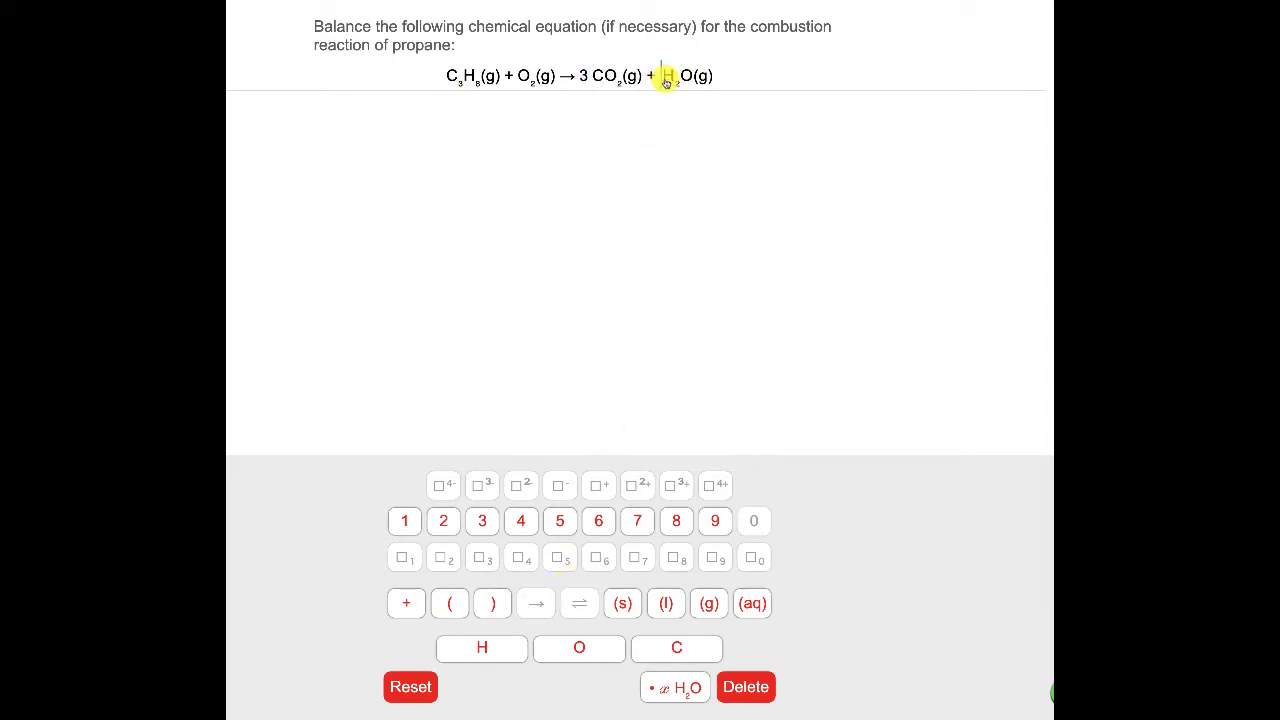
pyautogui.click(522, 520)
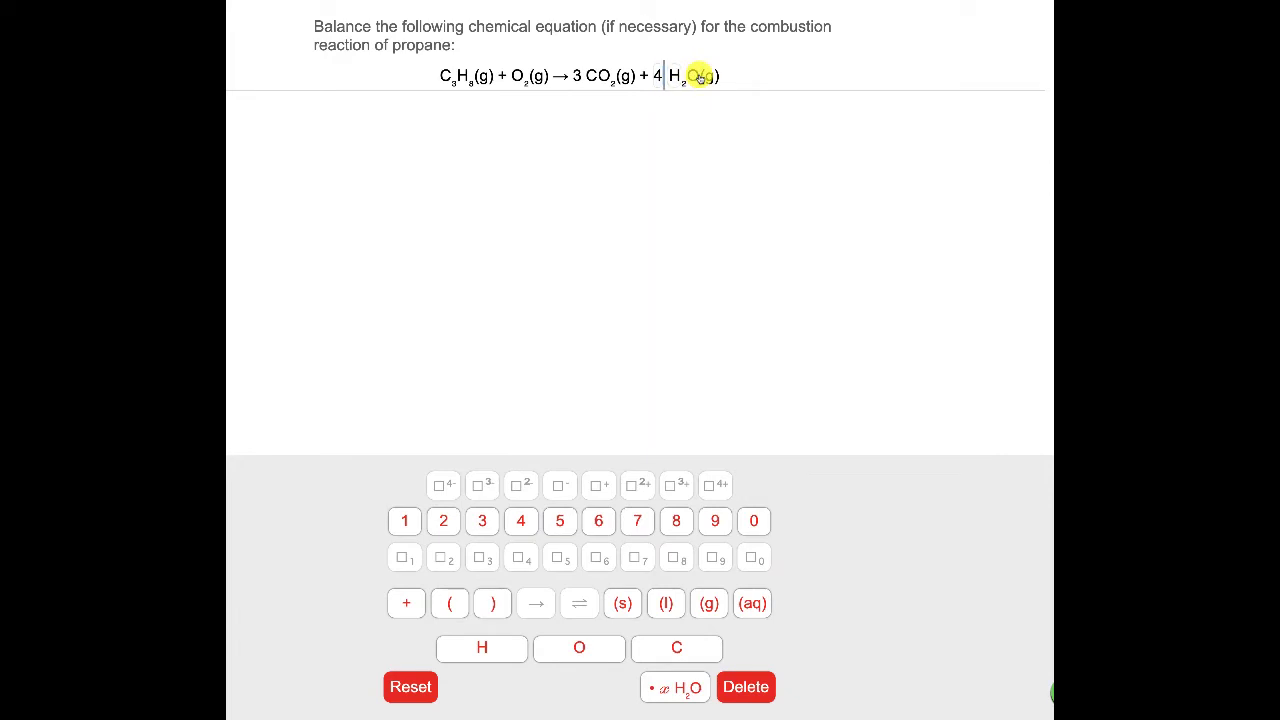
pyautogui.click(512, 76)
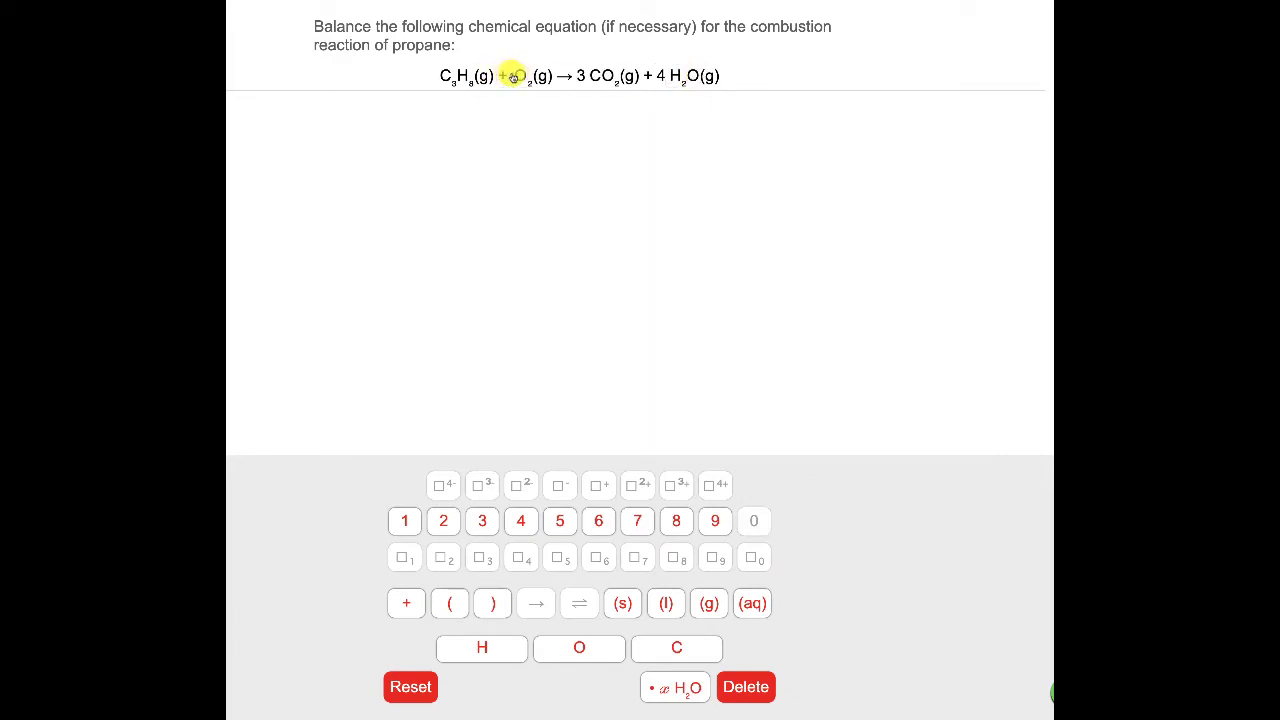
pyautogui.click(562, 522)
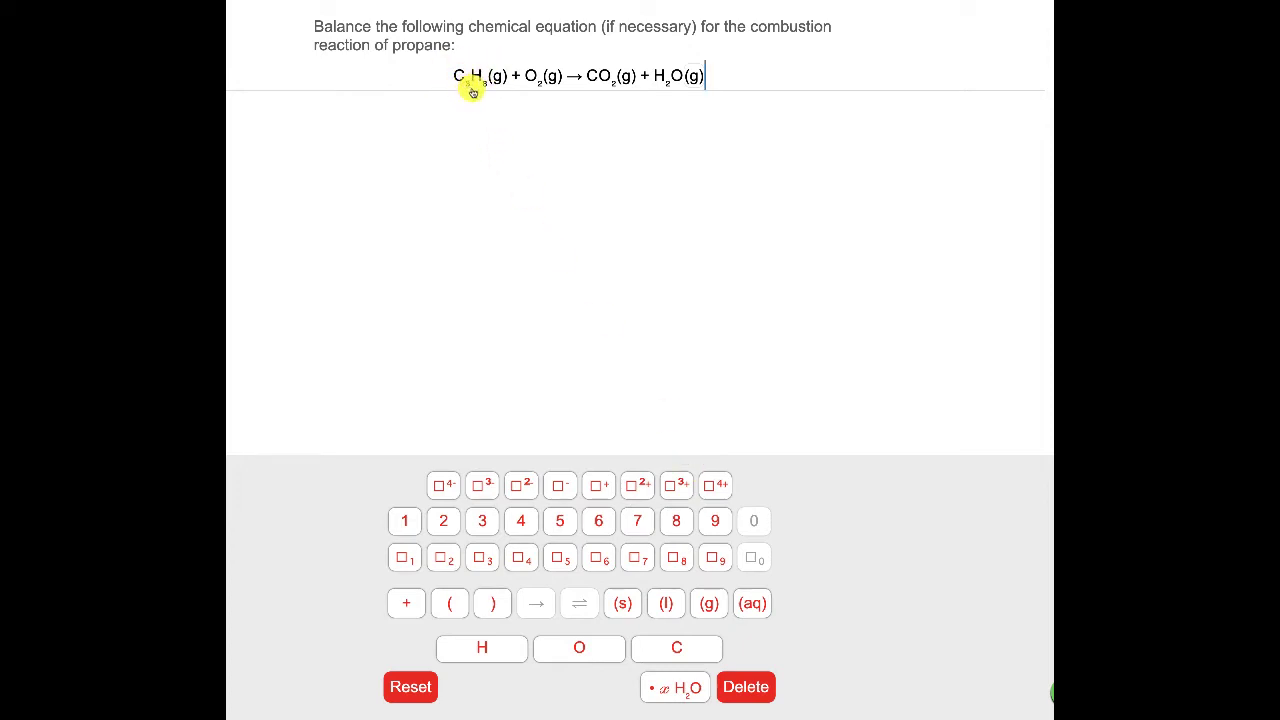
# - Balance the restored propane equation again, entering 3 before CO₂, 4 before H₂O and 5 before O₂
pyautogui.click(588, 82)
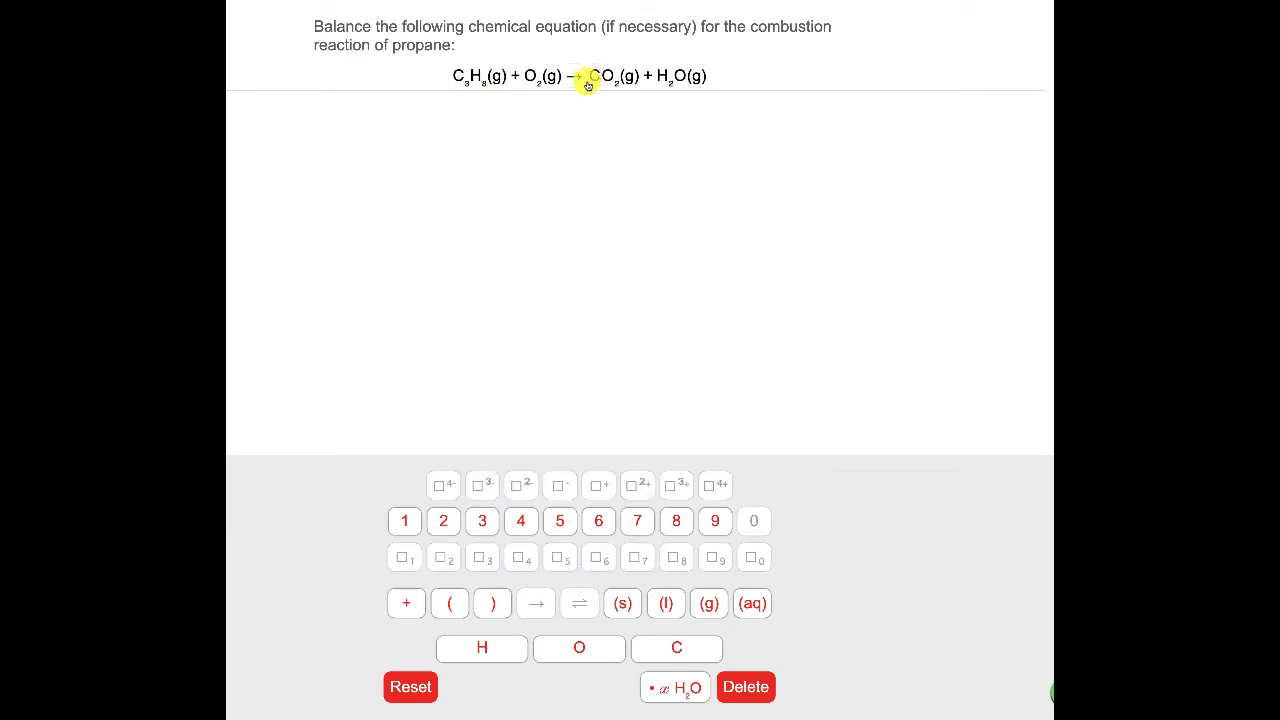
pyautogui.click(482, 521)
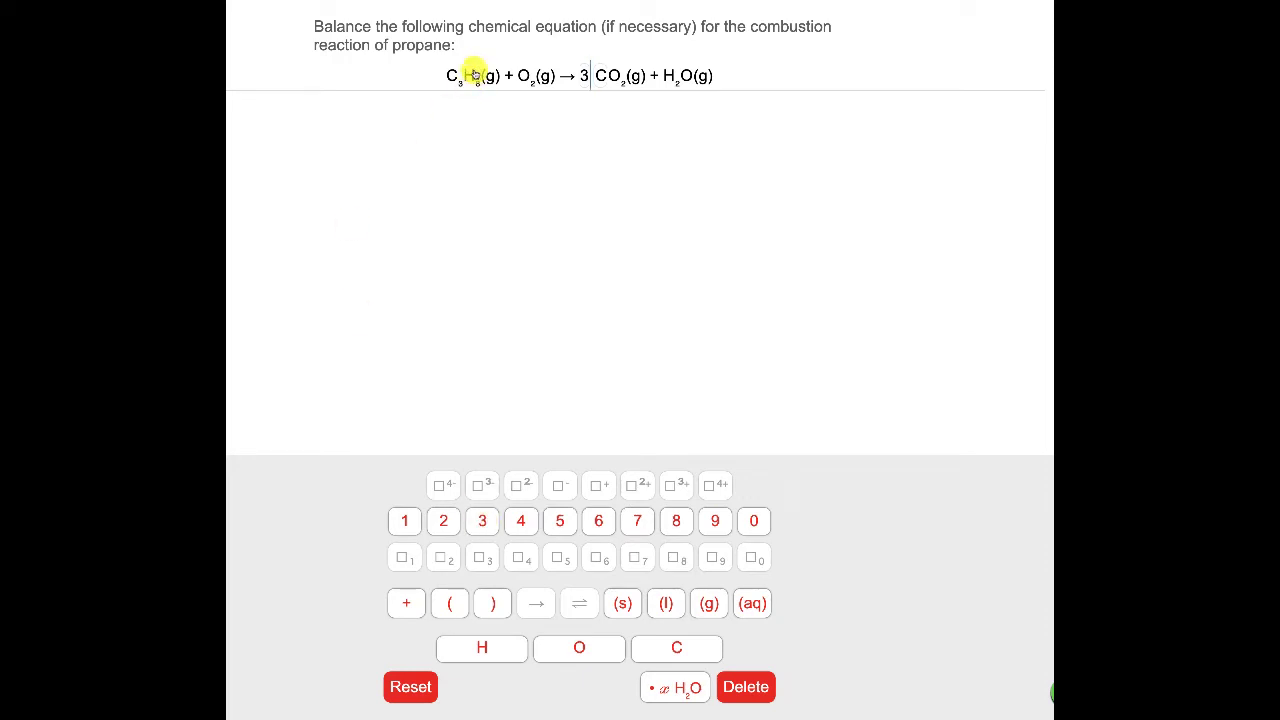
pyautogui.click(662, 80)
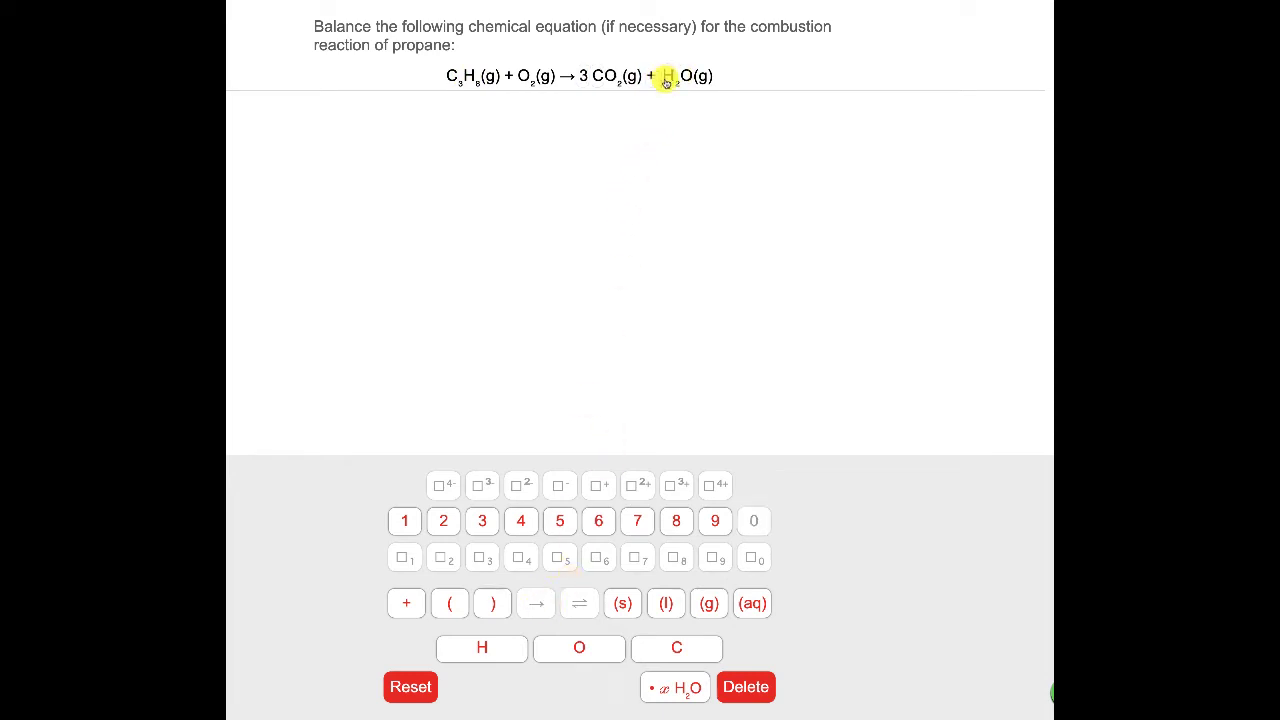
pyautogui.click(522, 519)
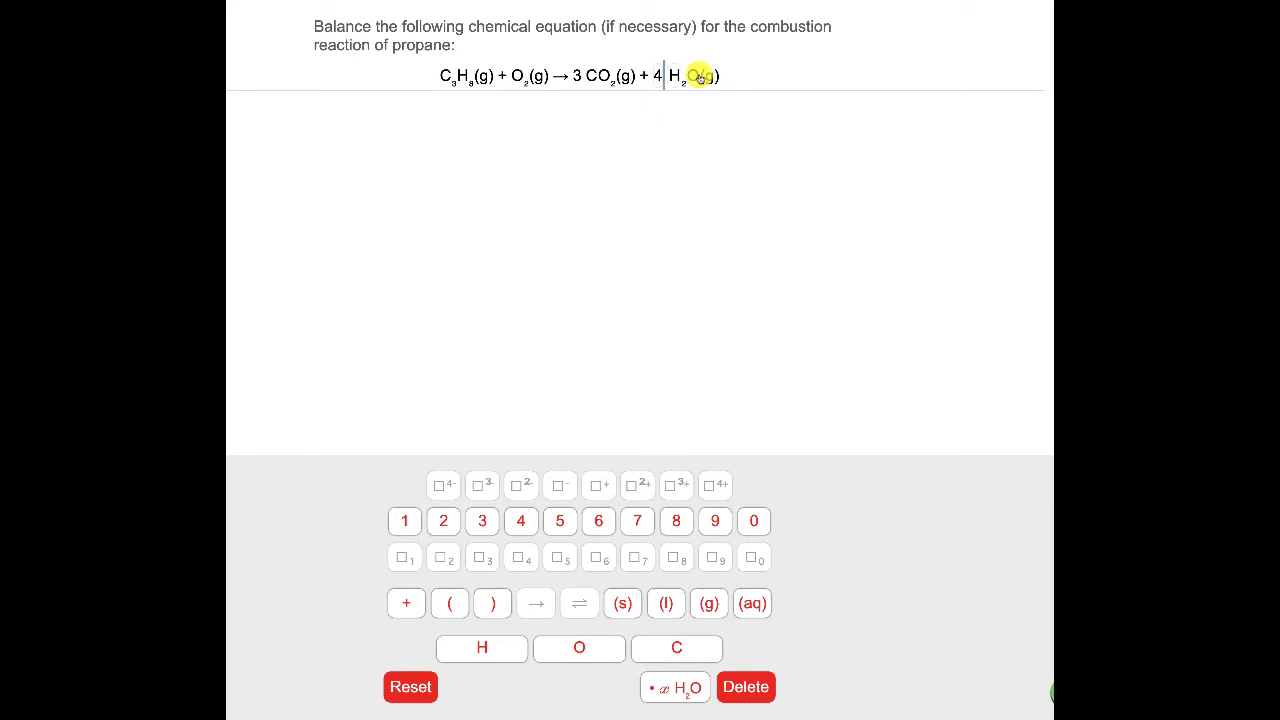
pyautogui.click(513, 76)
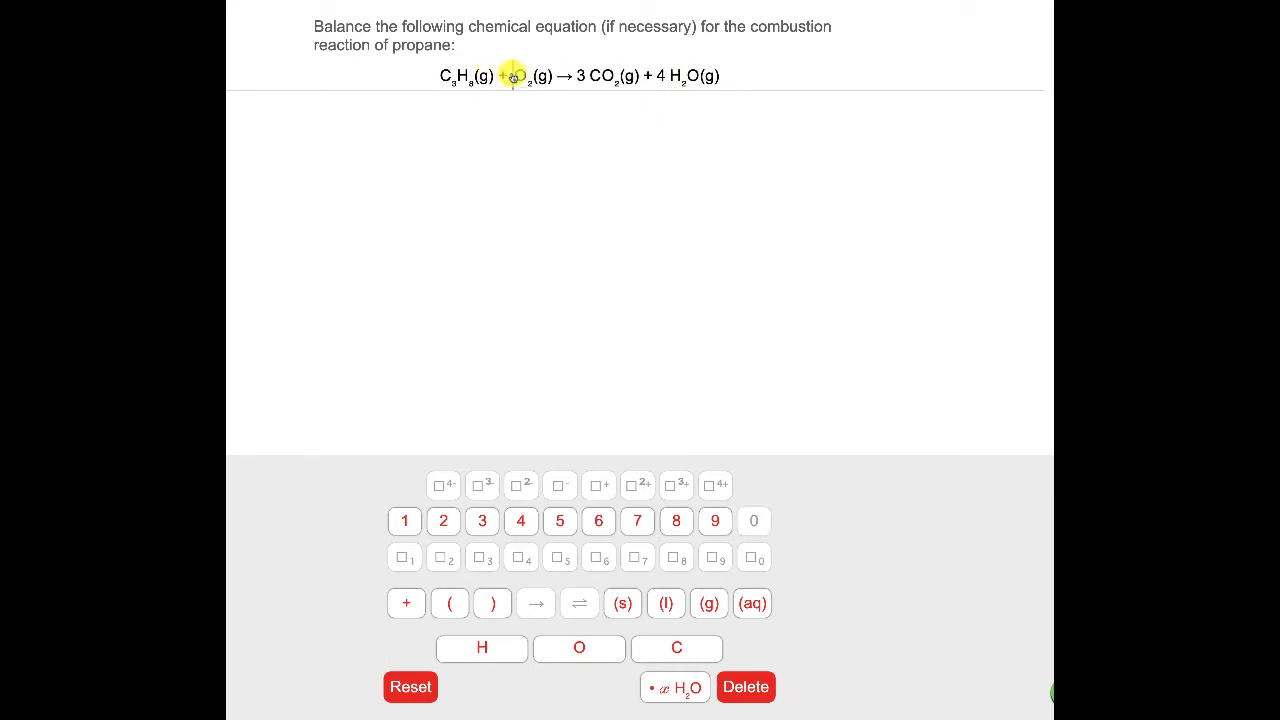
pyautogui.click(563, 522)
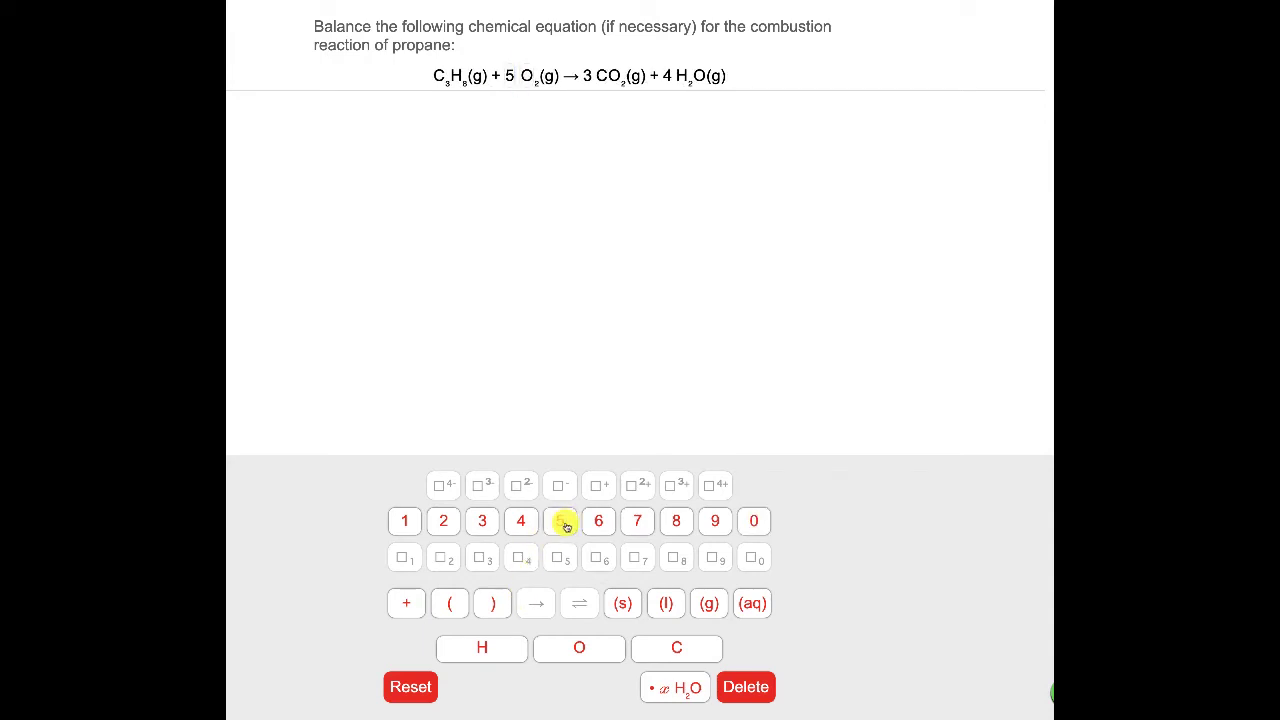
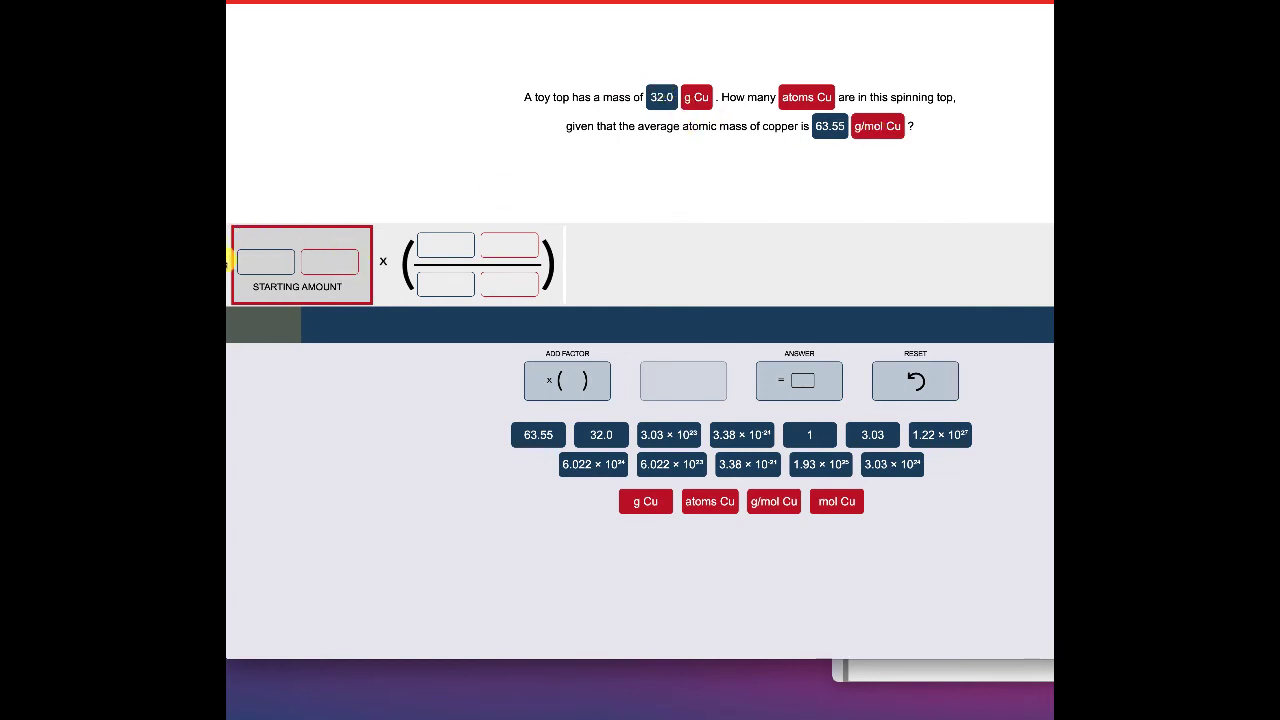
# - Set the starting amount to 32.0 g Cu and fill the first conversion factor with 1 mol Cu over 63.55 g Cu
pyautogui.moveTo(661, 97); pyautogui.dragTo(265, 260)
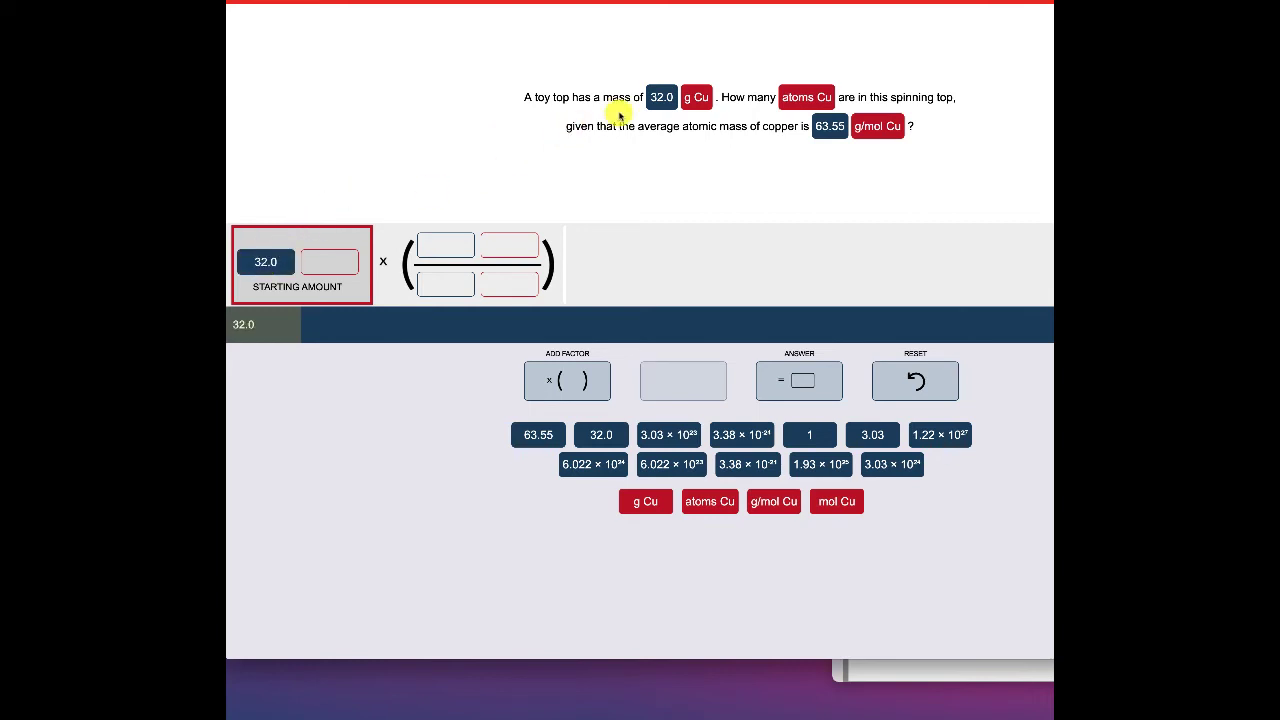
pyautogui.moveTo(695, 97); pyautogui.dragTo(334, 261)
pyautogui.click(441, 250)
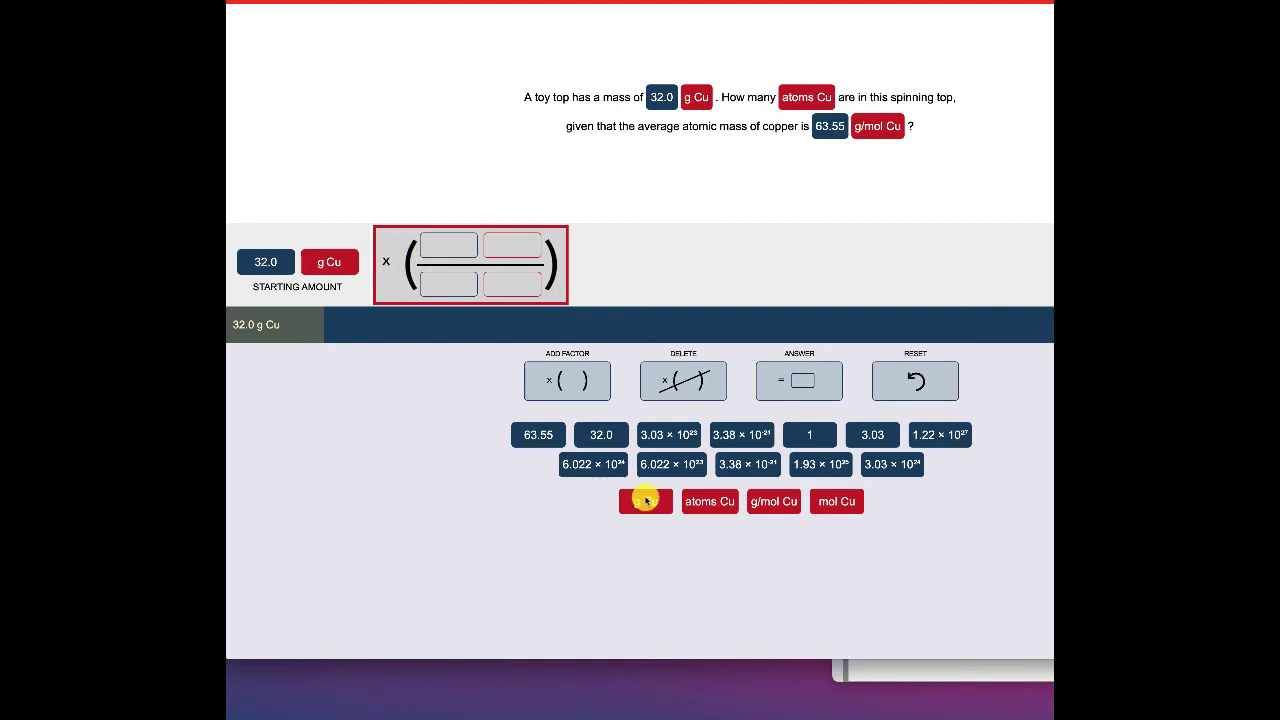
pyautogui.moveTo(645, 511); pyautogui.dragTo(511, 287)
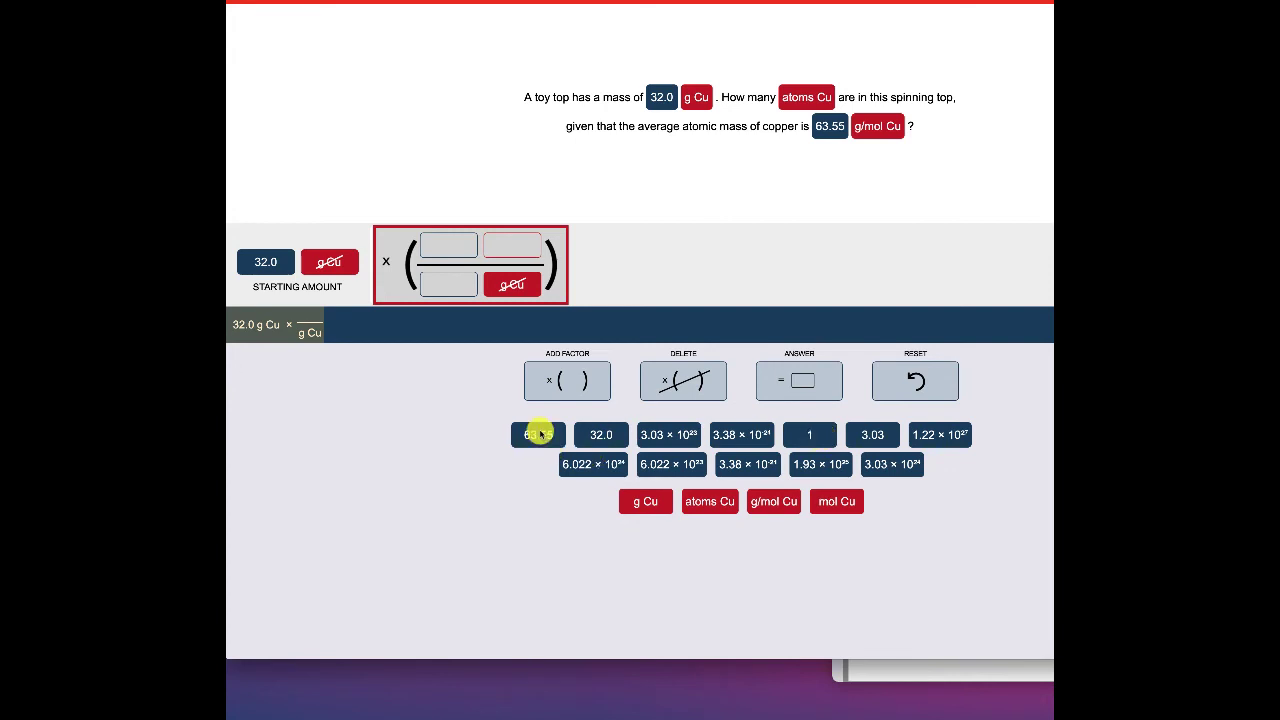
pyautogui.moveTo(540, 432); pyautogui.dragTo(448, 283)
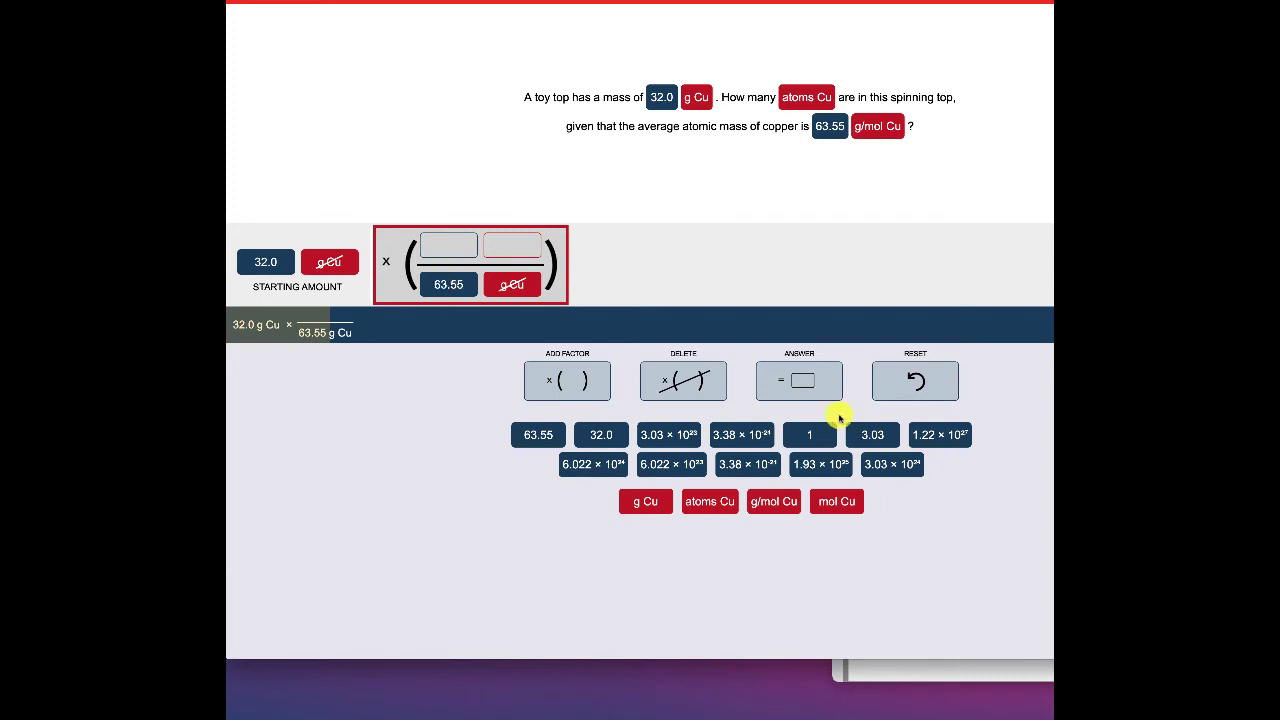
pyautogui.click(520, 250)
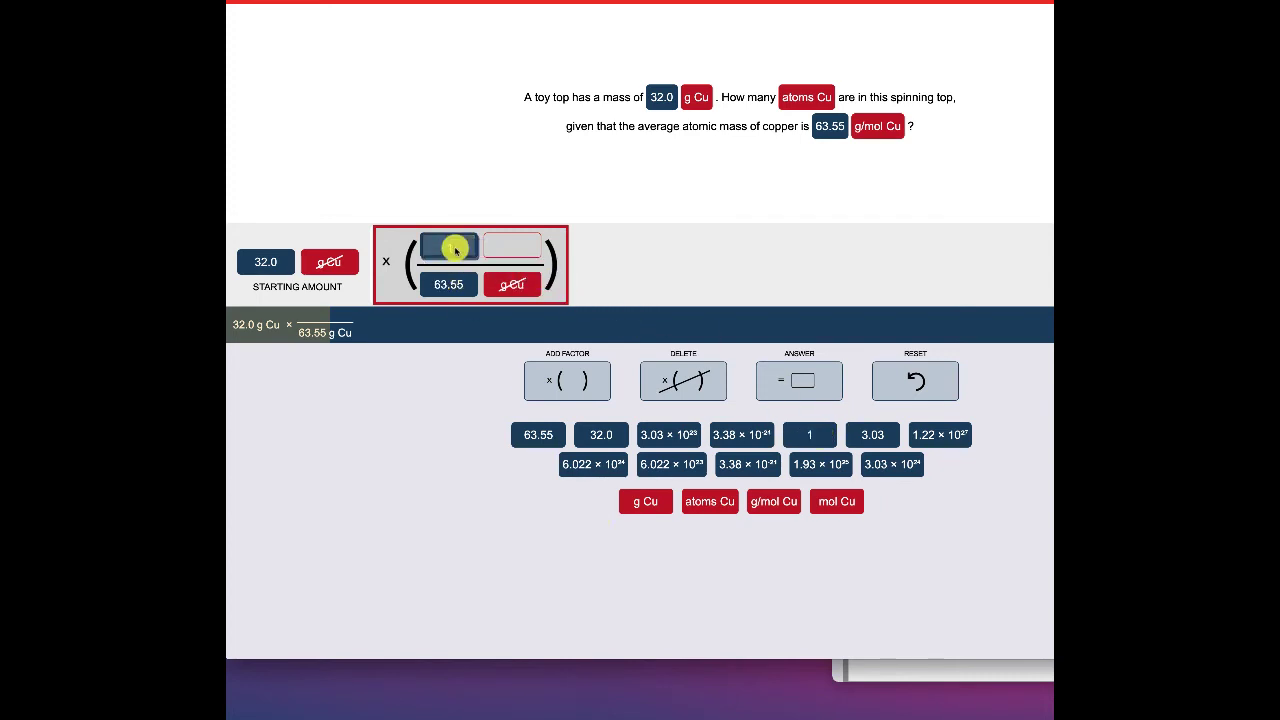
pyautogui.moveTo(837, 500); pyautogui.dragTo(520, 248)
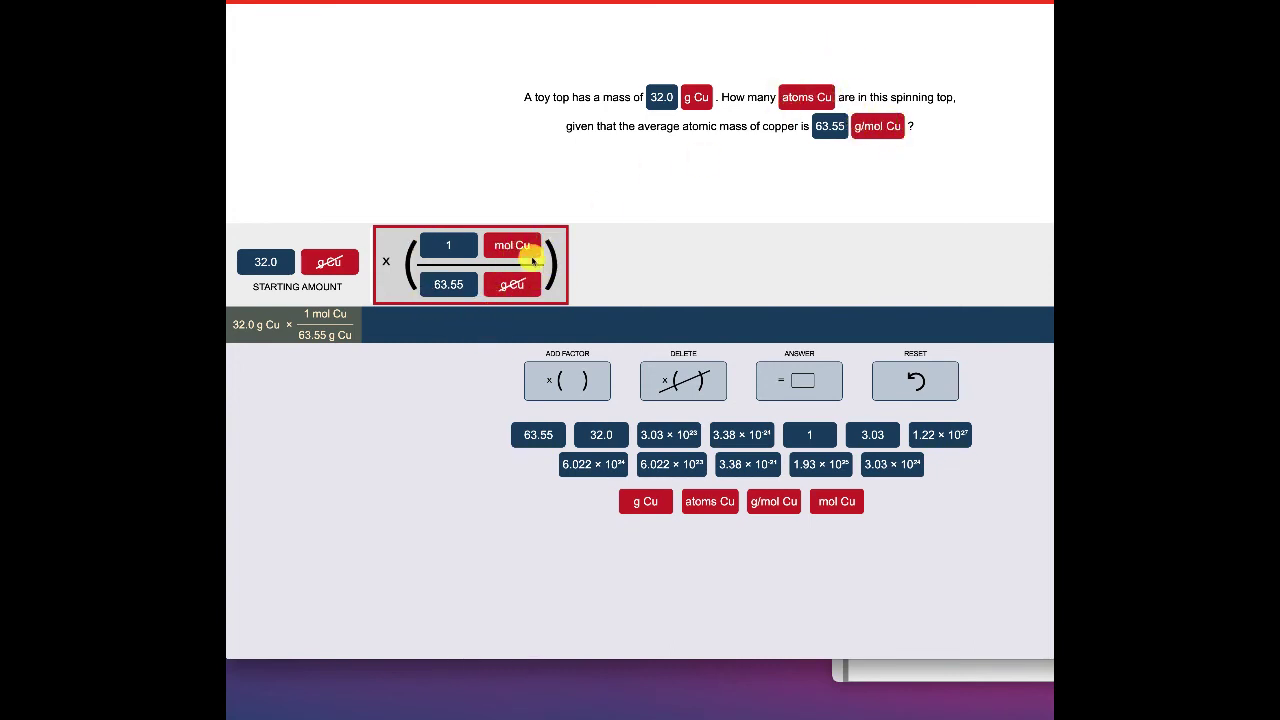
# - Add a second conversion factor of 6.022 × 10²³ atoms Cu over 1 mol Cu
pyautogui.click(574, 381)
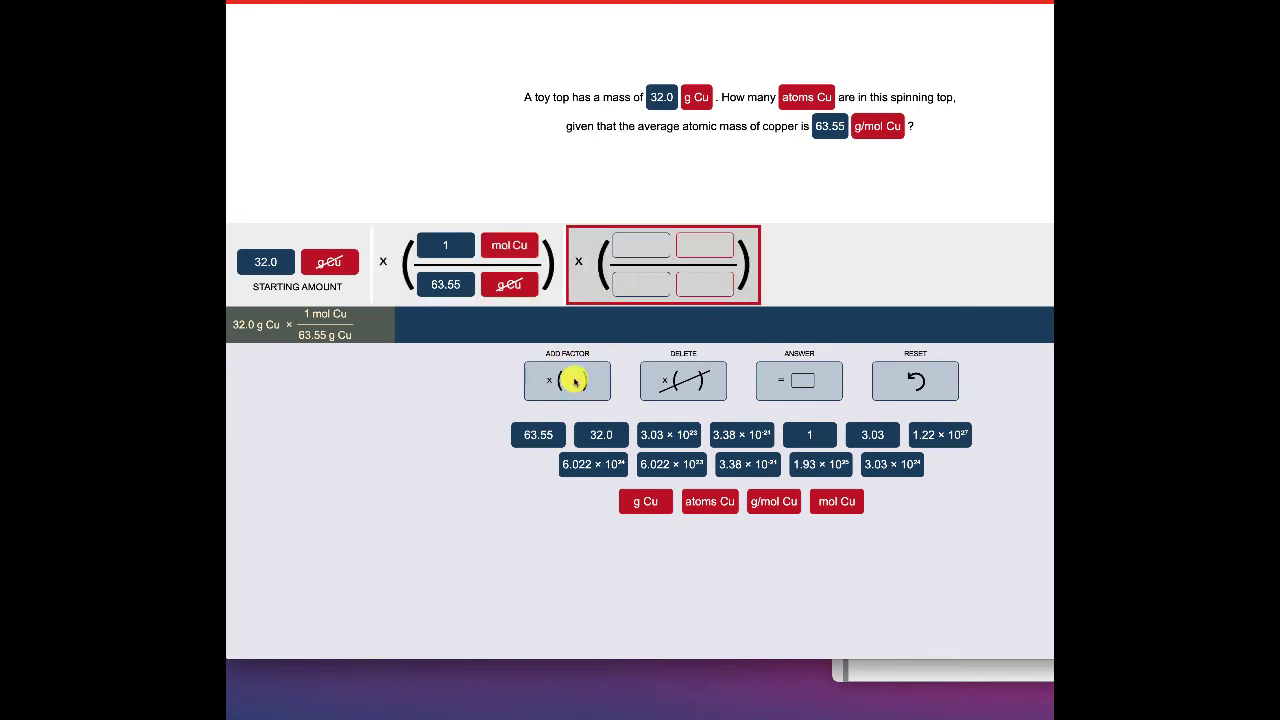
pyautogui.click(679, 381)
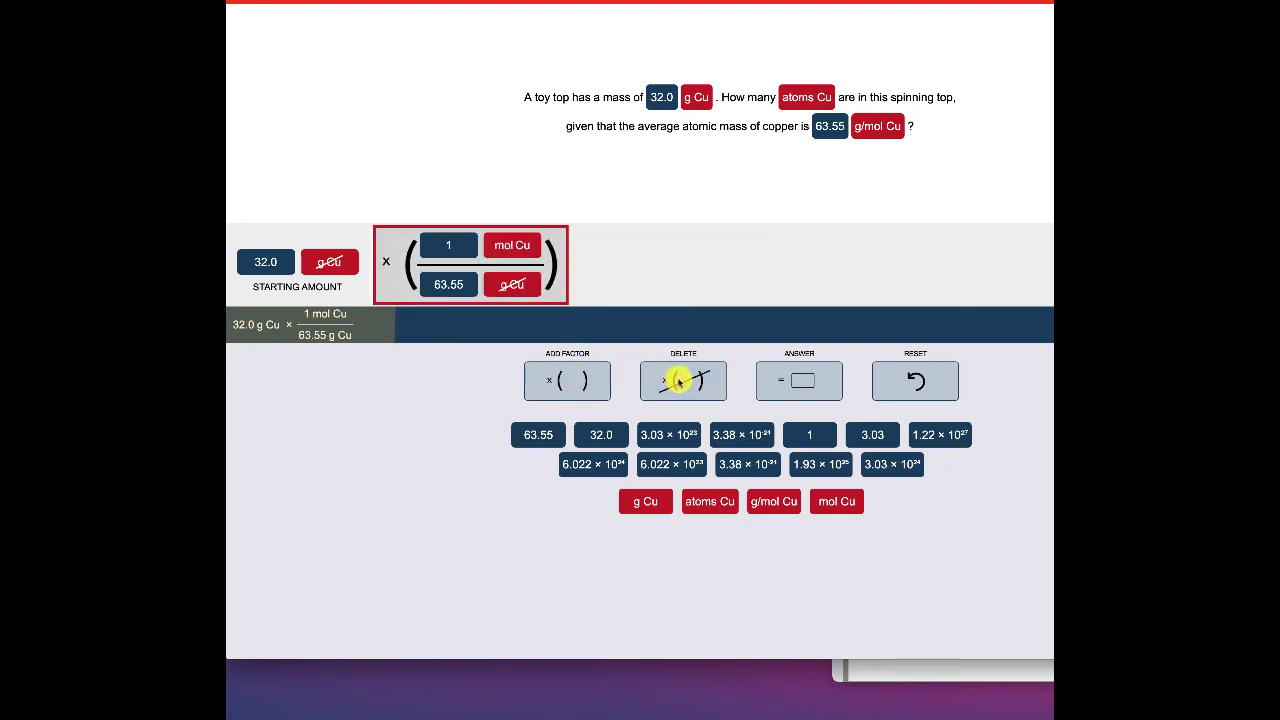
pyautogui.click(573, 381)
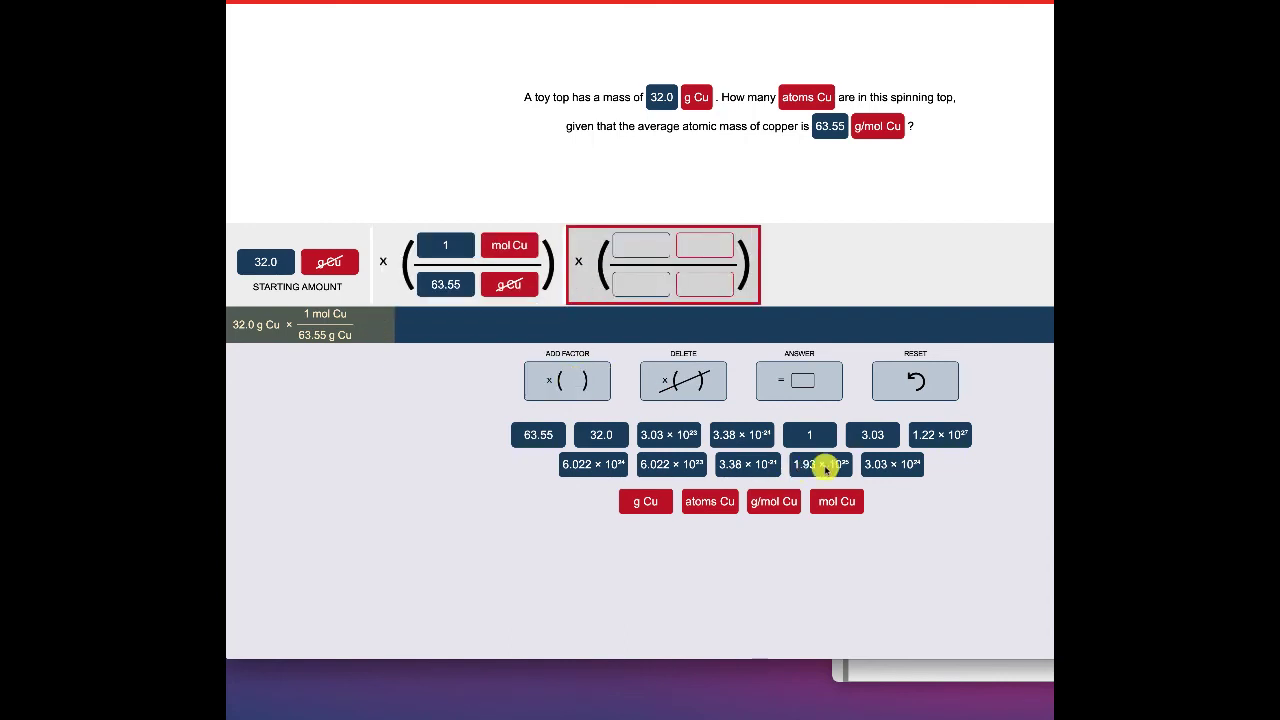
pyautogui.moveTo(836, 501); pyautogui.dragTo(706, 287)
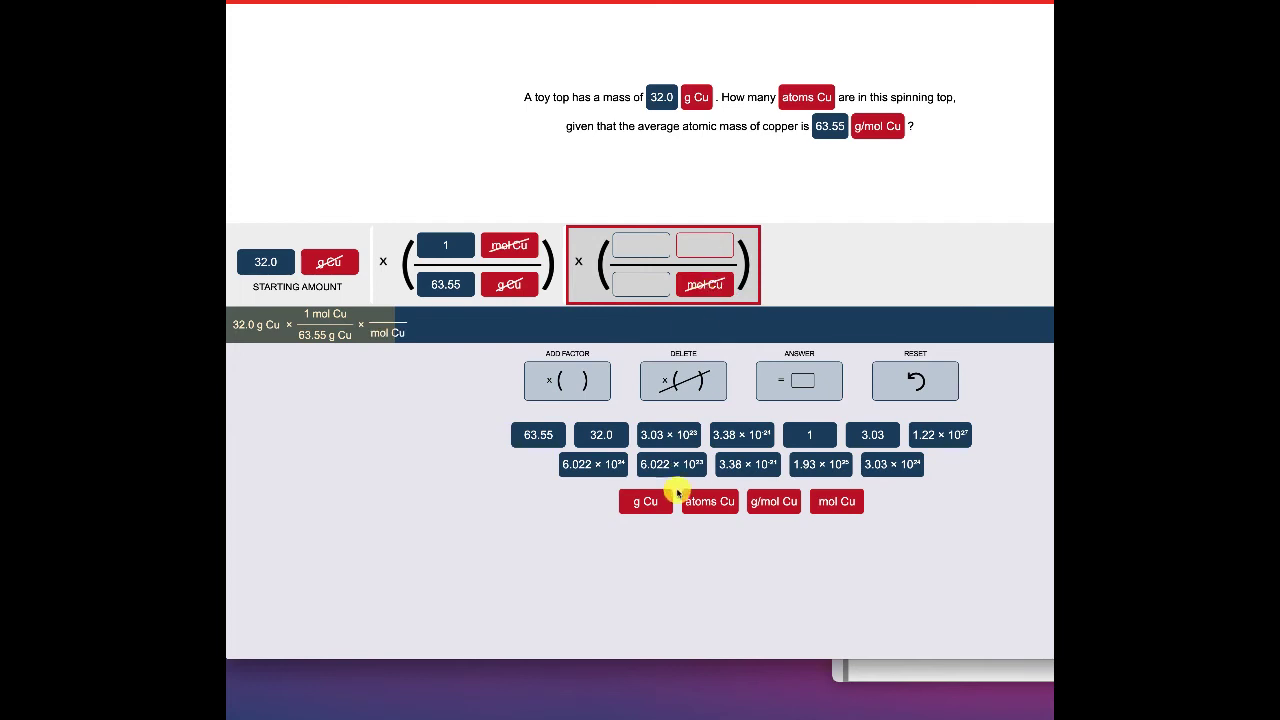
pyautogui.moveTo(811, 434); pyautogui.dragTo(648, 283)
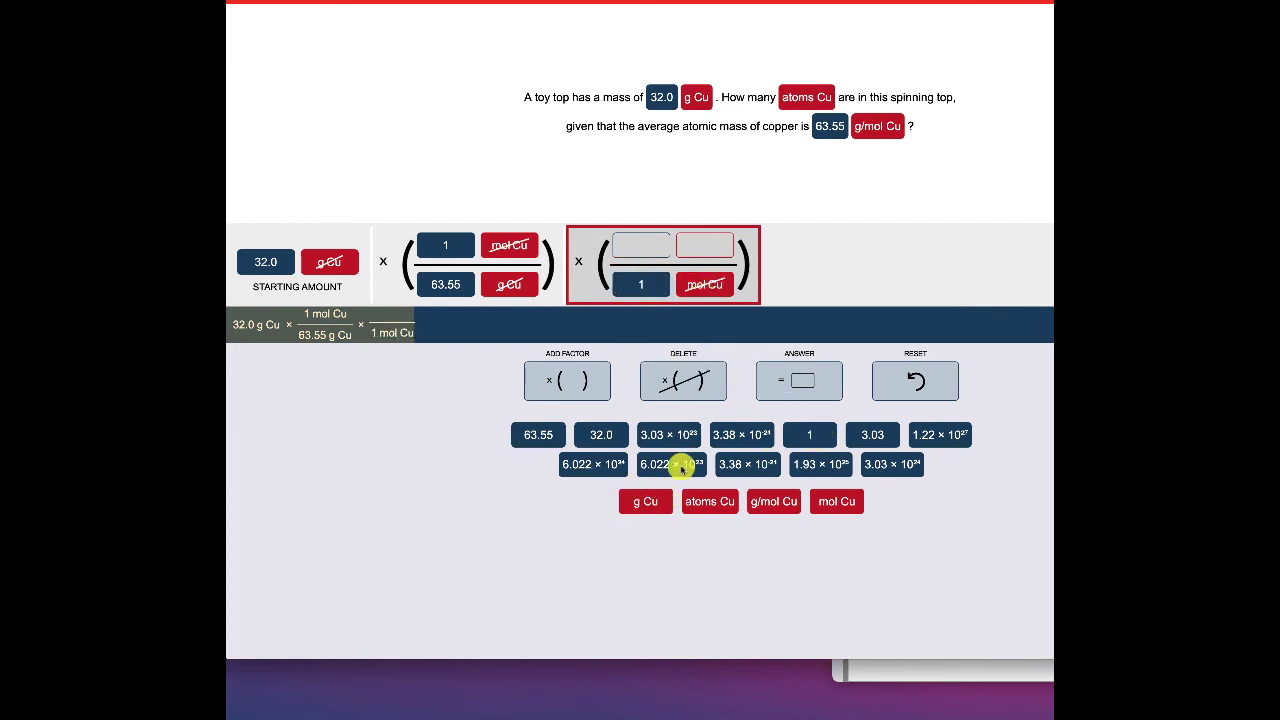
pyautogui.moveTo(725, 501); pyautogui.dragTo(714, 240)
pyautogui.moveTo(657, 463); pyautogui.dragTo(628, 248)
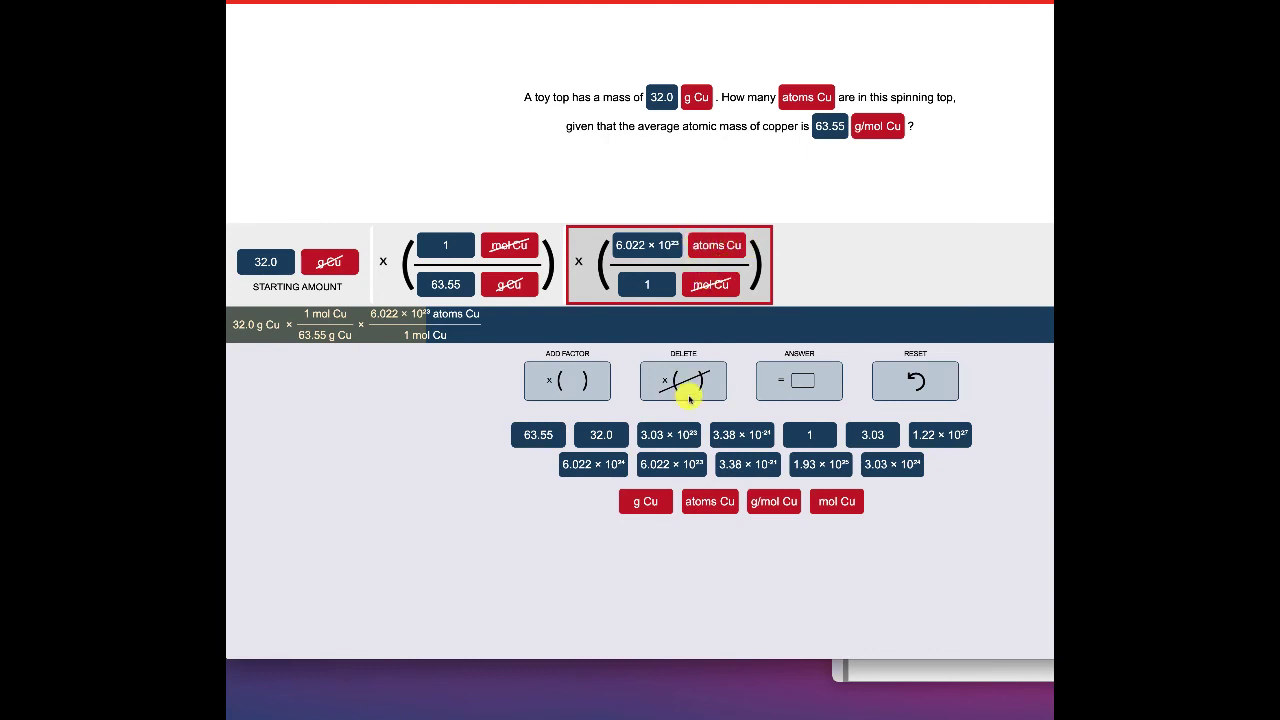
# - Add the answer field to the calculation and fill it with 3.03 × 10²³ atoms Cu
pyautogui.click(788, 388)
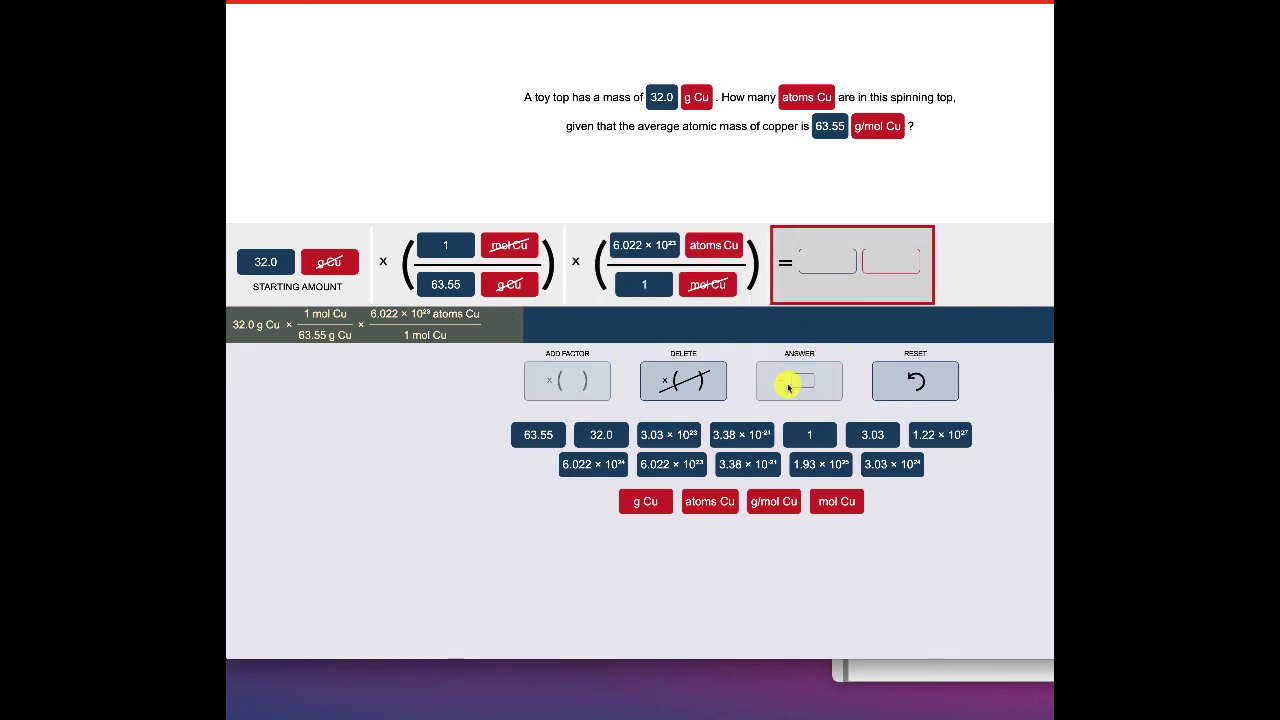
pyautogui.click(692, 393)
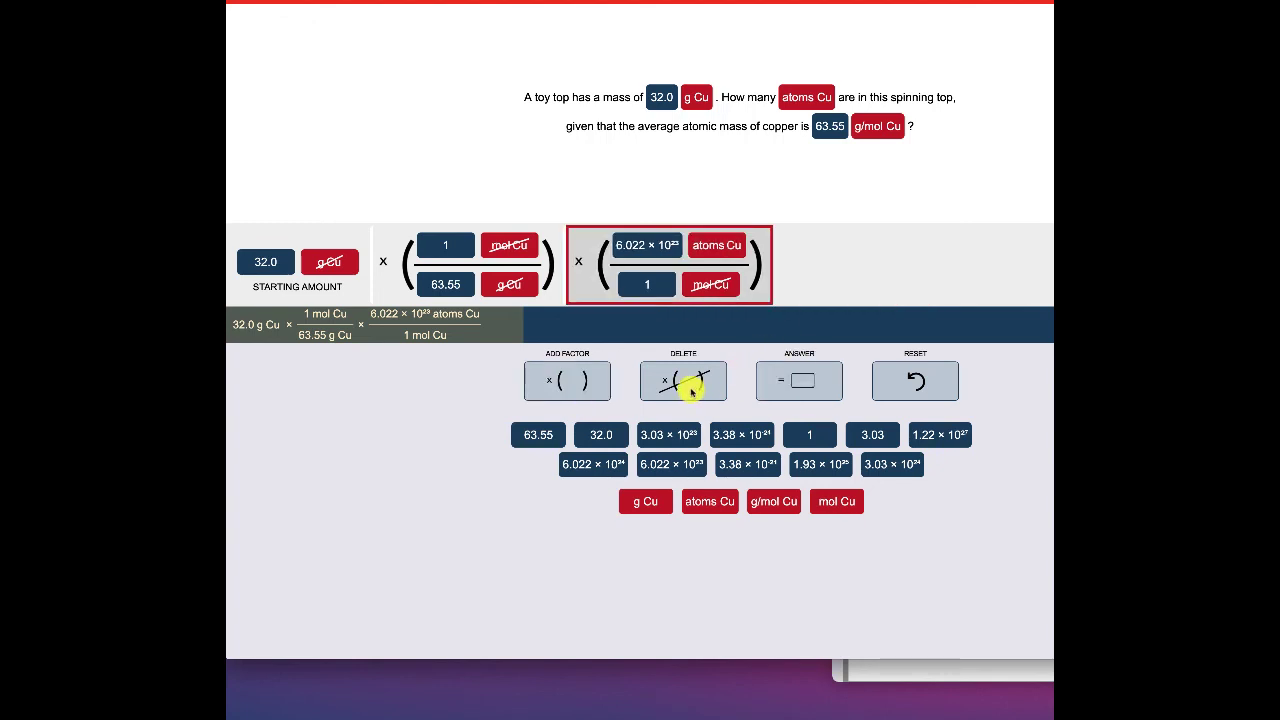
pyautogui.click(804, 380)
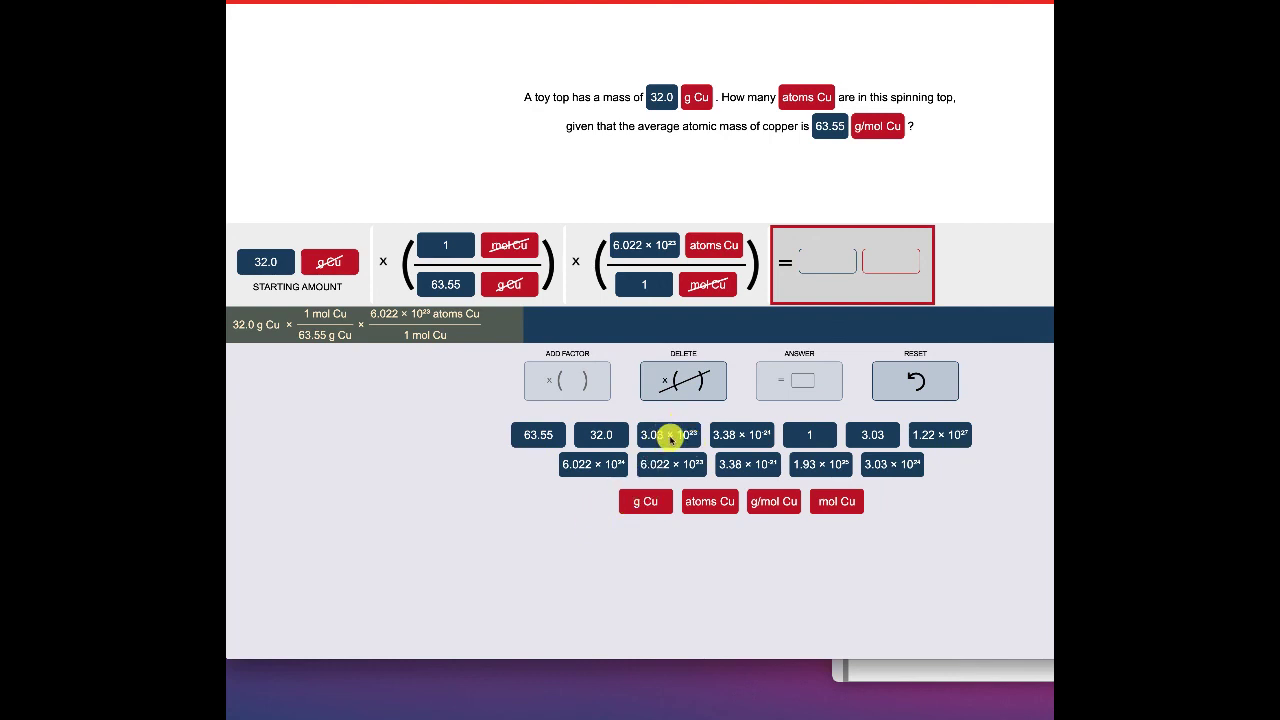
pyautogui.moveTo(670, 432); pyautogui.dragTo(829, 270)
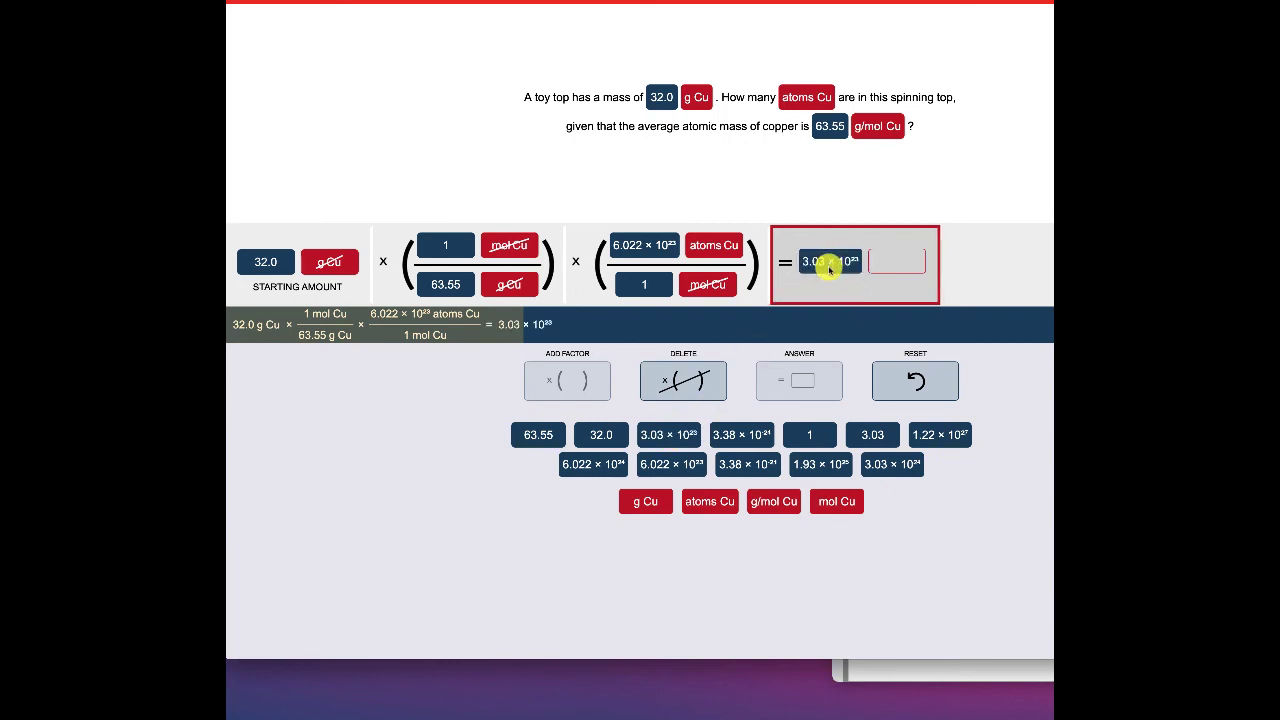
pyautogui.moveTo(709, 501); pyautogui.dragTo(896, 262)
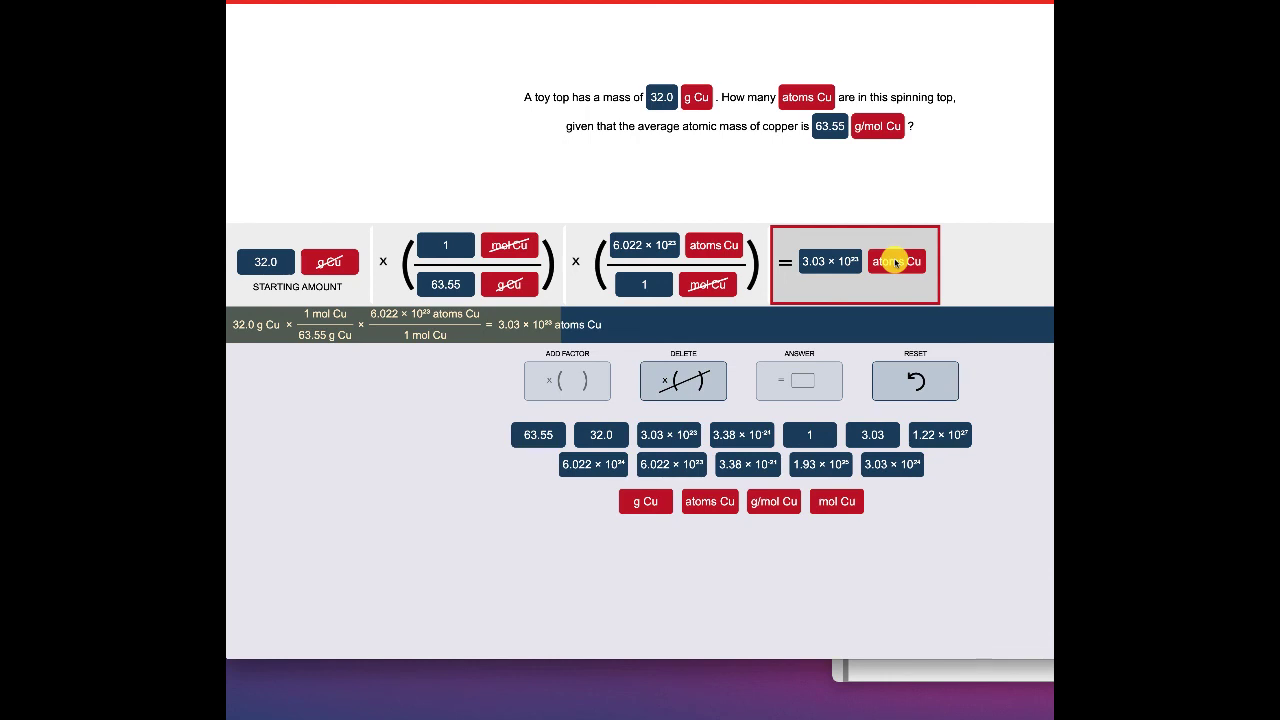